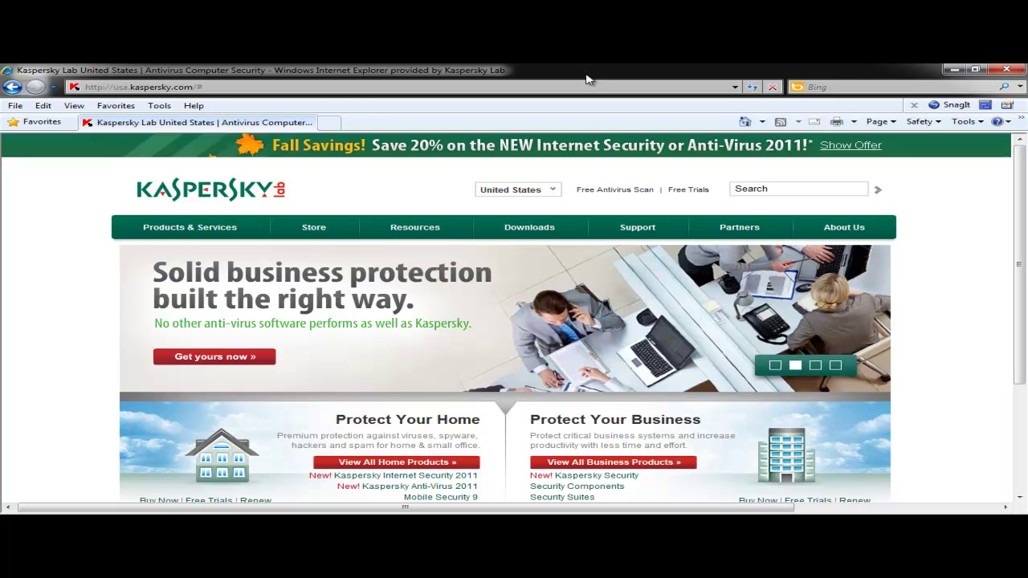
Open the kaspersky.com Downloads page listing the free 30-day trials
left_click(541, 236)
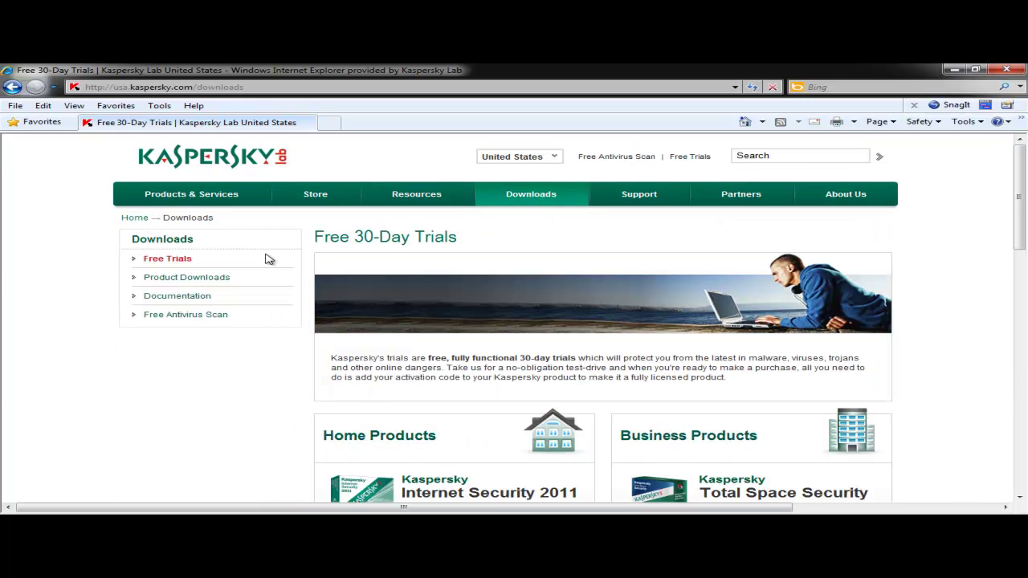
Go through Product Downloads > Management > Administration Kit 8.0 and maximize the updates page
left_click(211, 280)
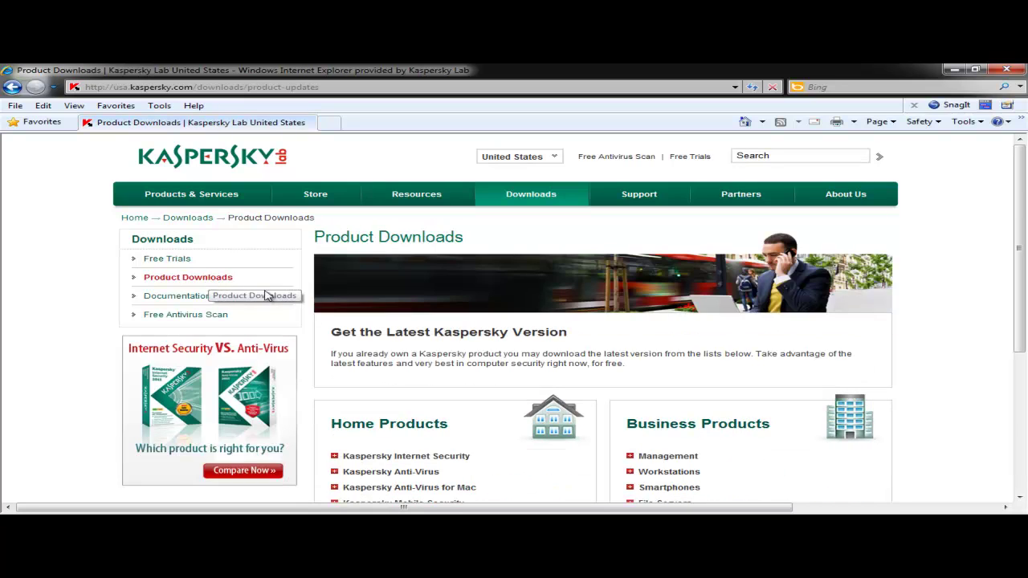
left_click(680, 457)
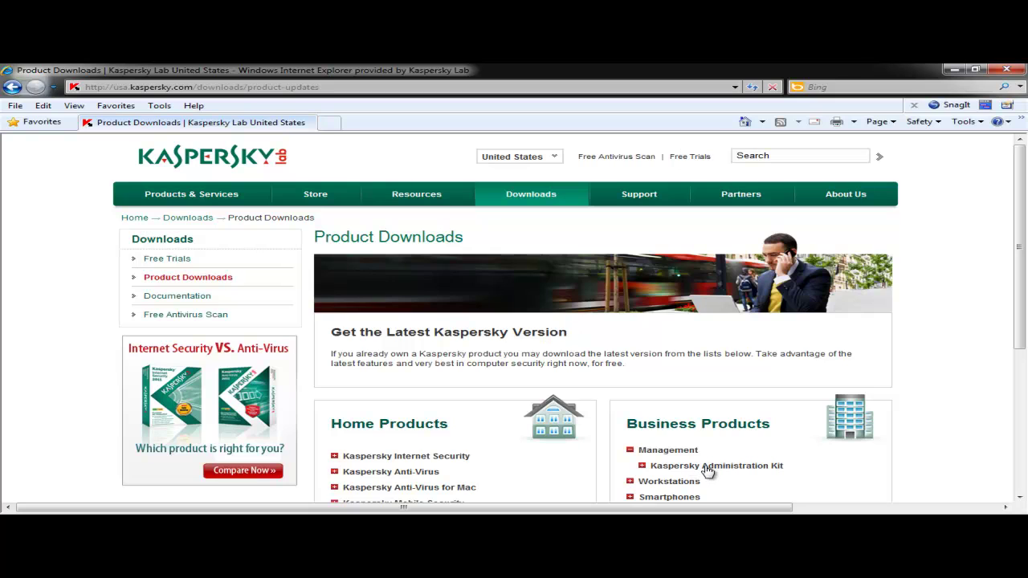
double_click(706, 466)
left_click(734, 480)
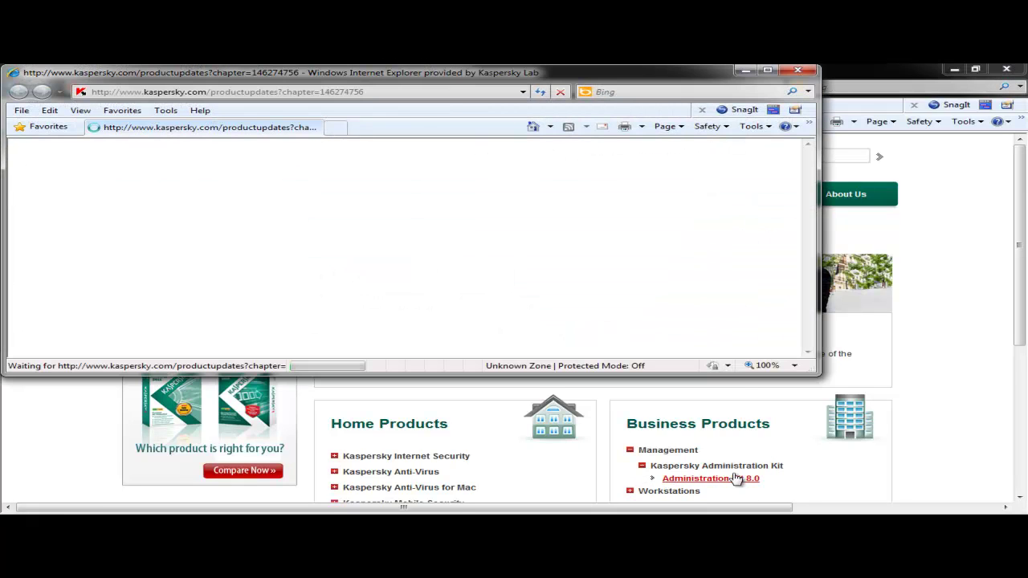
left_click(766, 71)
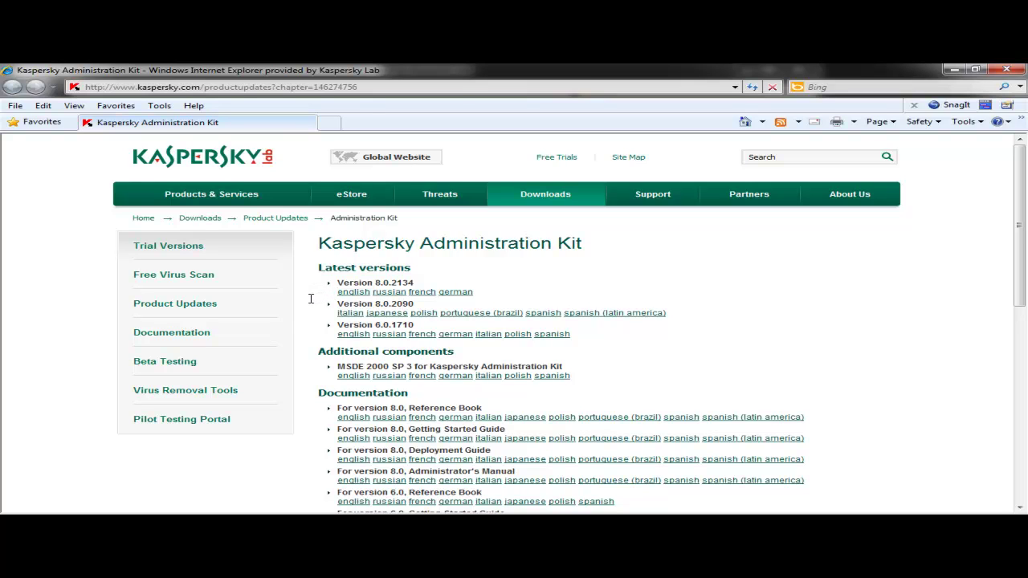
Middle-click through the Administration Kit page to reach its version 8.0 Documentation list
middle_click(310, 298)
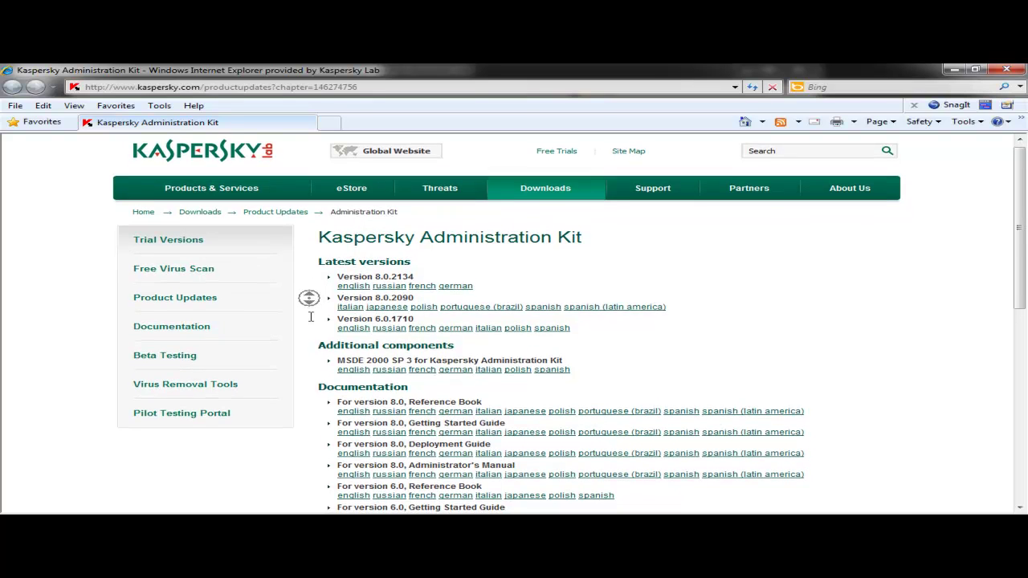
middle_click(311, 317)
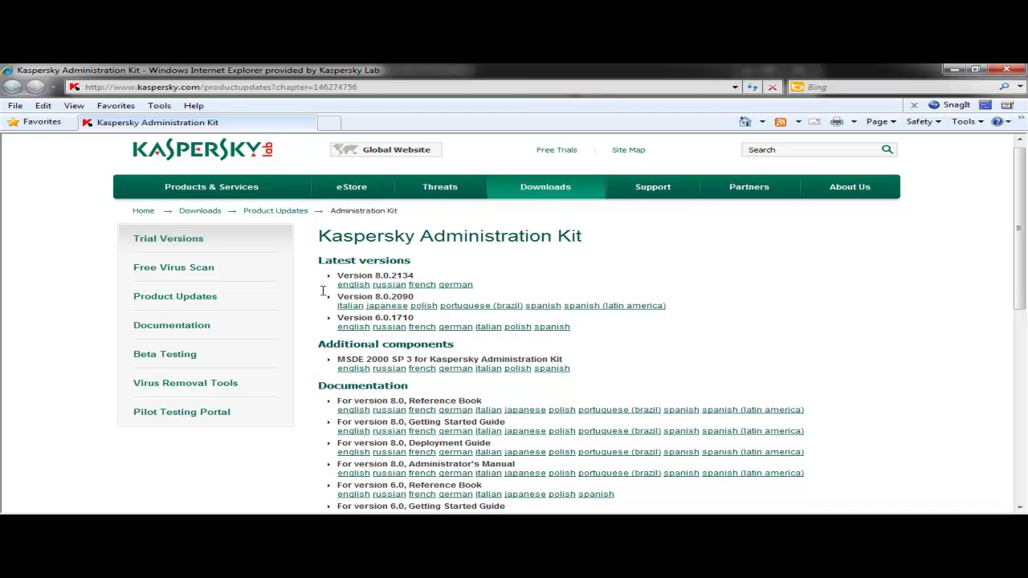
Save kasp8.0.2134_adminkiten.exe from the English 8.0.2134 link to the Desktop
right_click(347, 288)
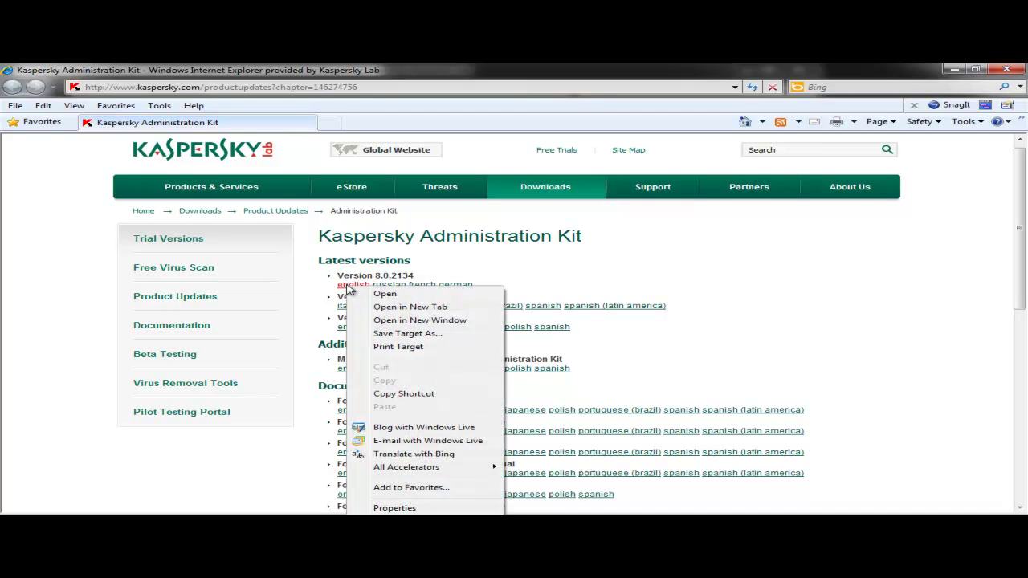
left_click(400, 334)
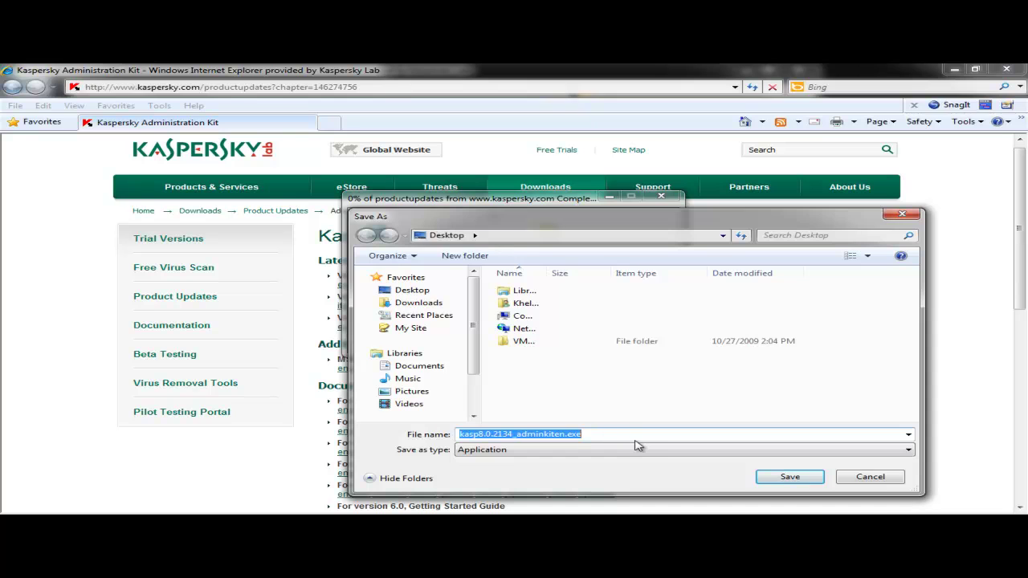
left_click(771, 477)
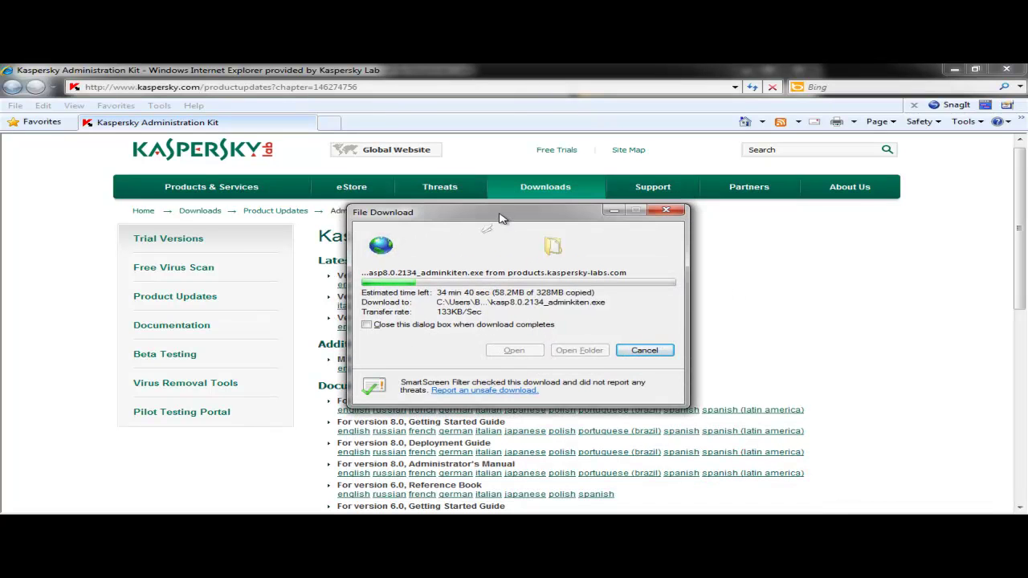
left_click_drag(491, 226, 543, 230)
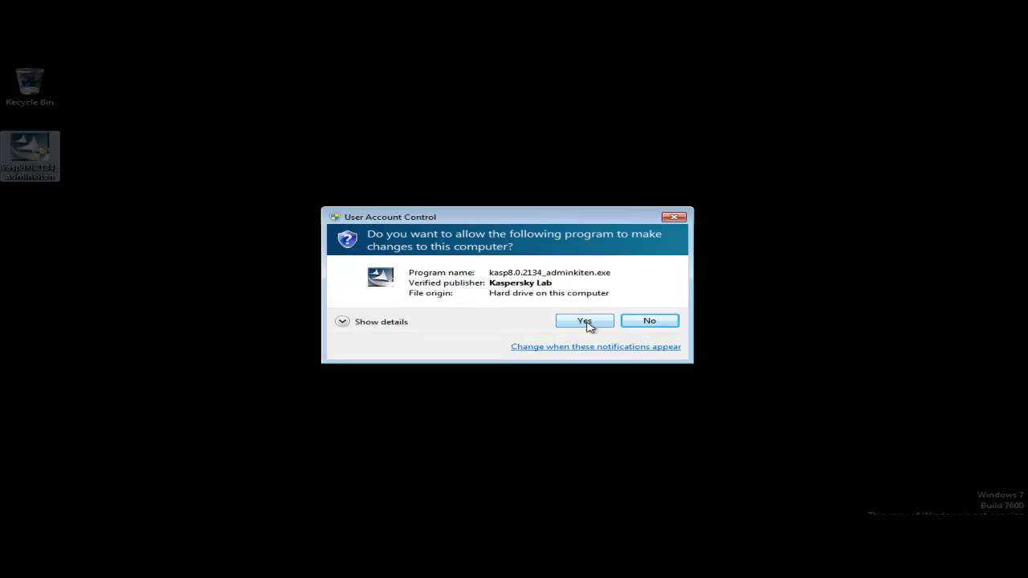
Allow the installer and extract its files to the default C:\kav\AdministrationKit\english folder
left_click(585, 321)
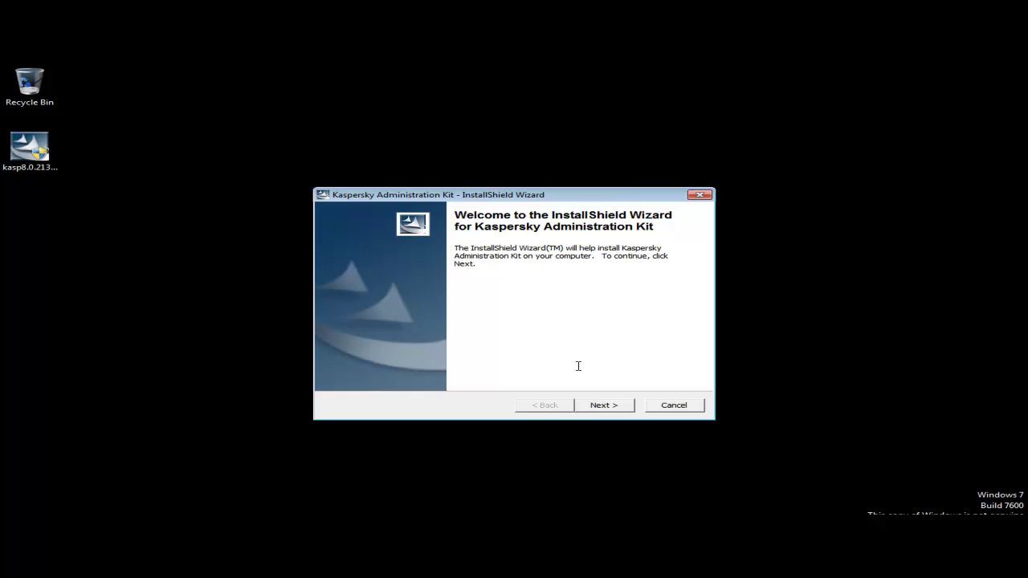
left_click(604, 408)
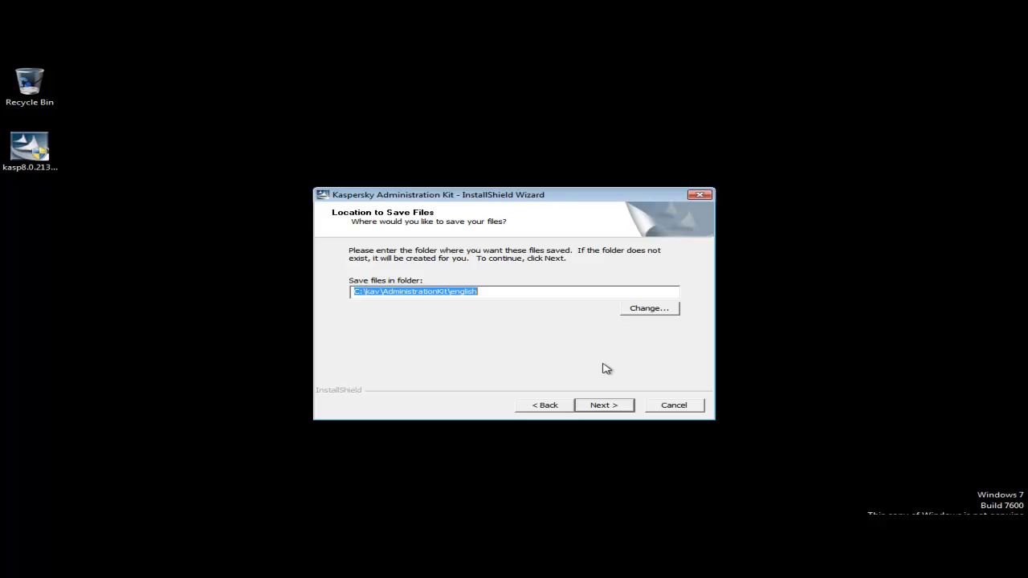
left_click(618, 412)
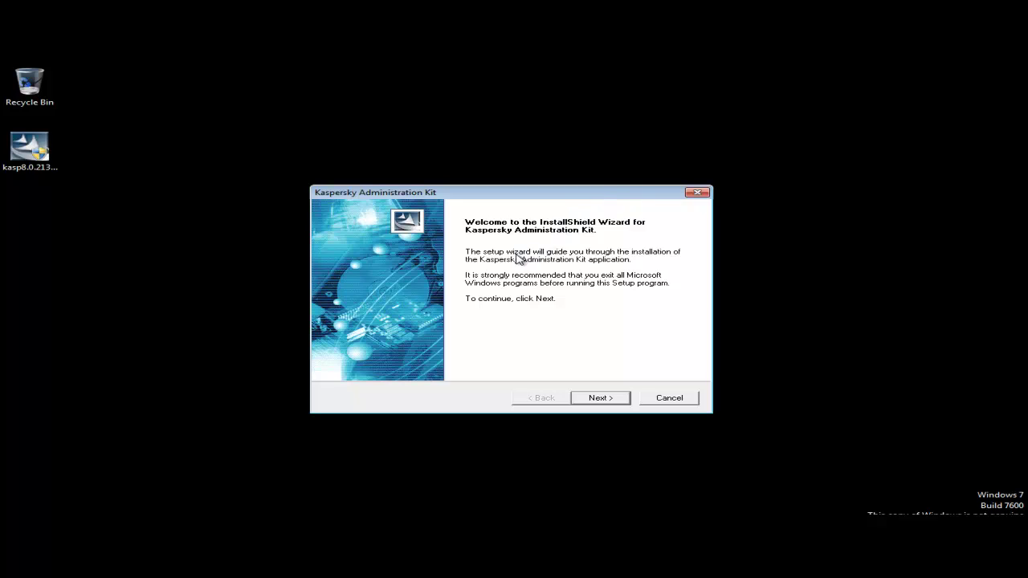
Accept the license agreement and keep the Standard installation type
left_click(597, 400)
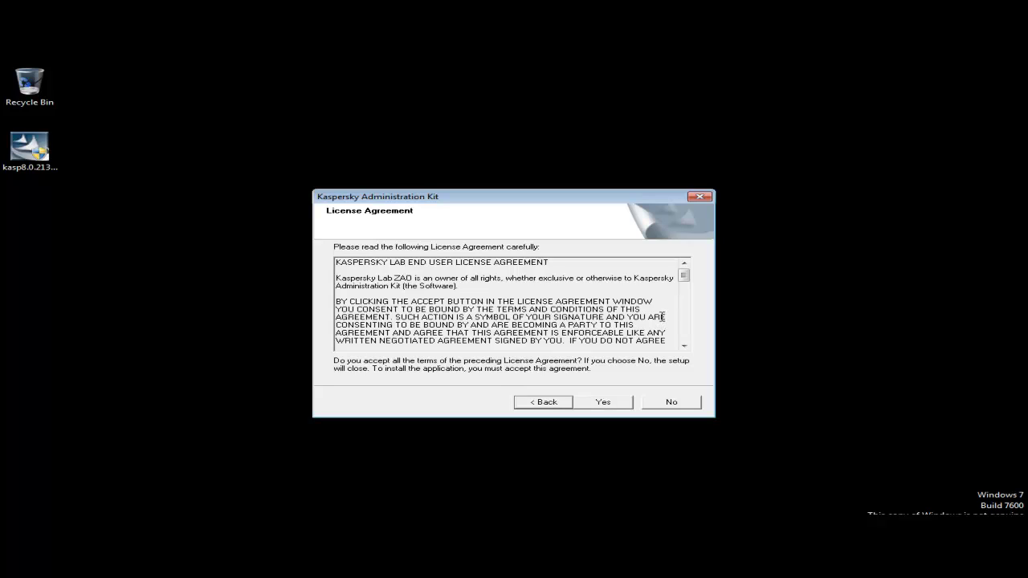
left_click(601, 406)
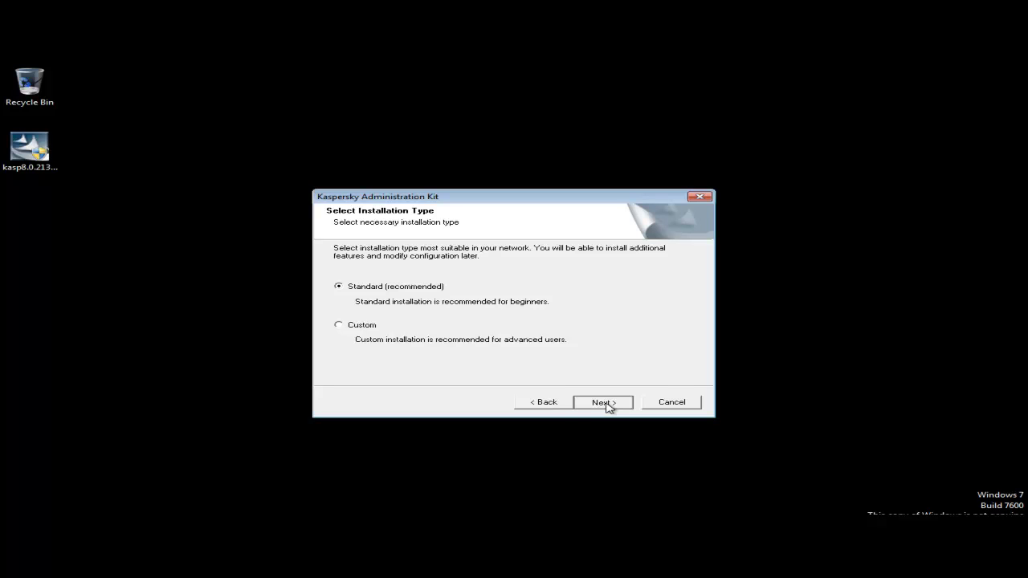
left_click(608, 406)
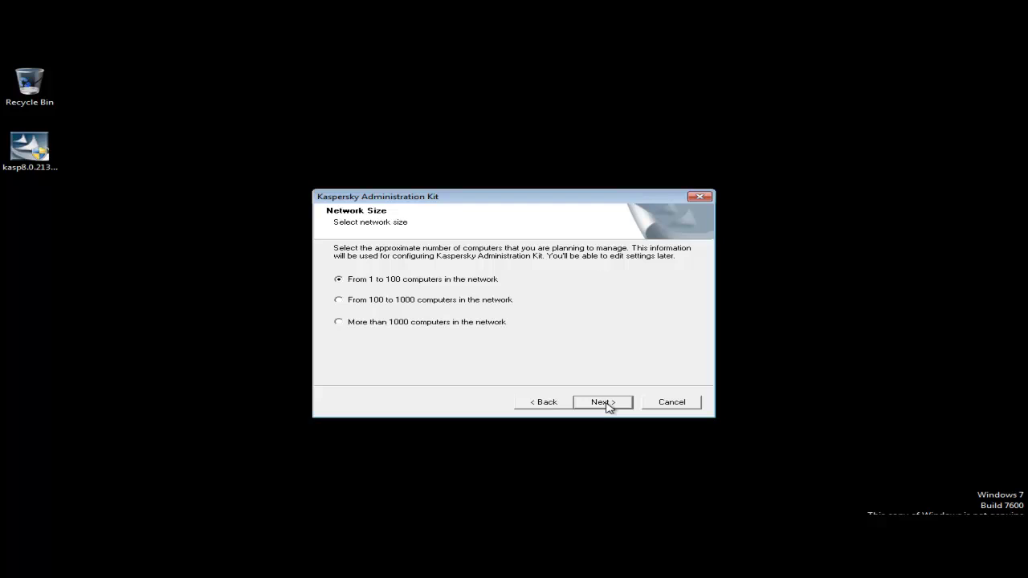
Confirm the Start Copying Files summary so SQL Server 2005 Express and prerequisites install
left_click(607, 404)
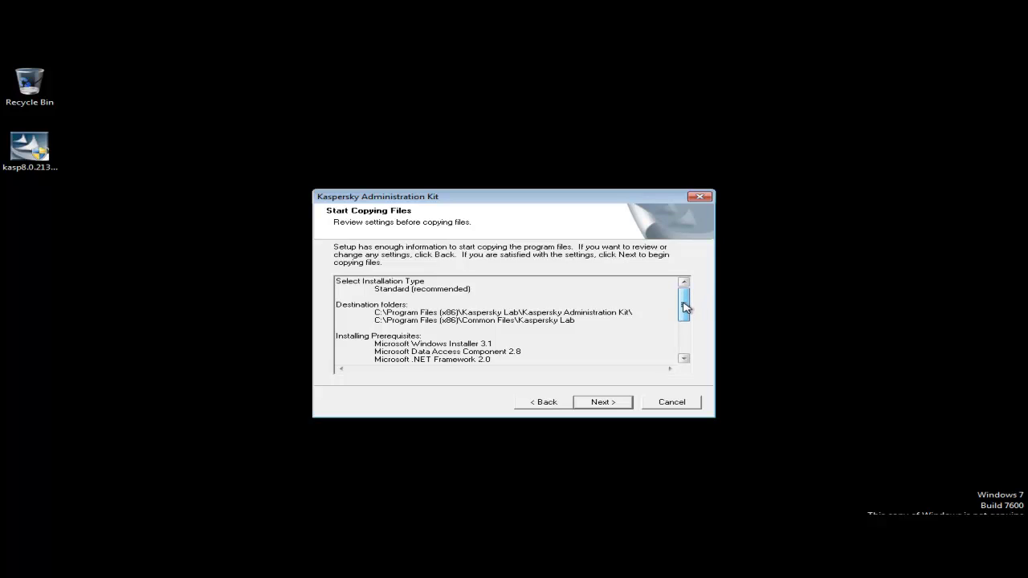
mouse_move(682, 306)
left_mouse_down()
mouse_move(681, 345)
mouse_move(689, 290)
left_mouse_up()
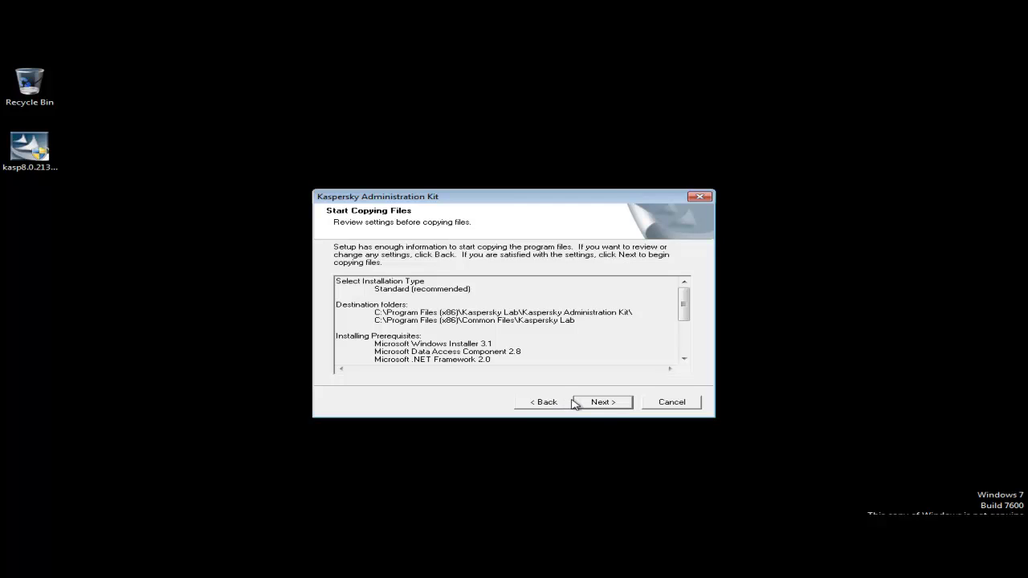
left_click(608, 403)
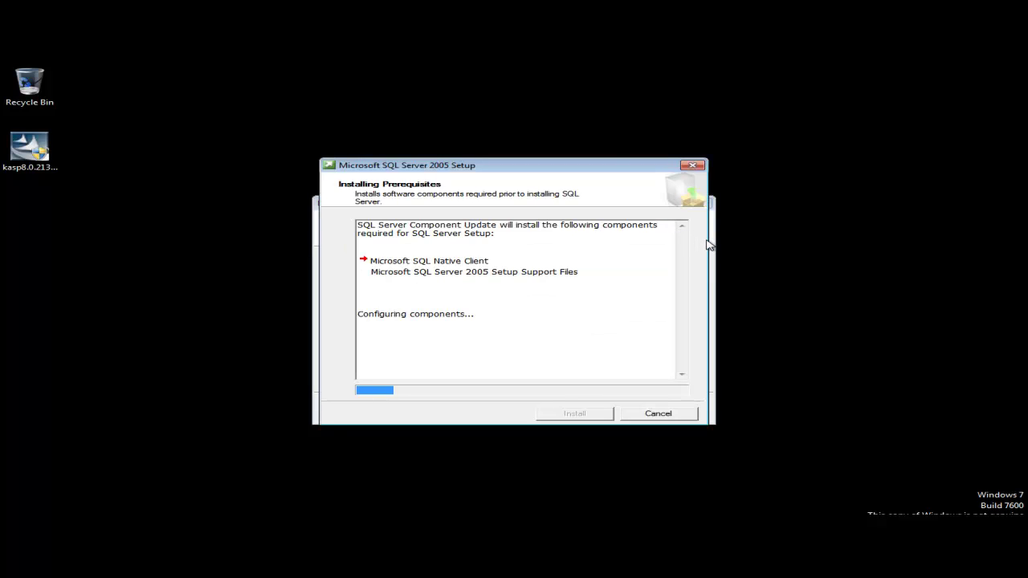
Move the SQL Server window aside and finish setup with Run Administration Console checked
left_click_drag(613, 166, 879, 129)
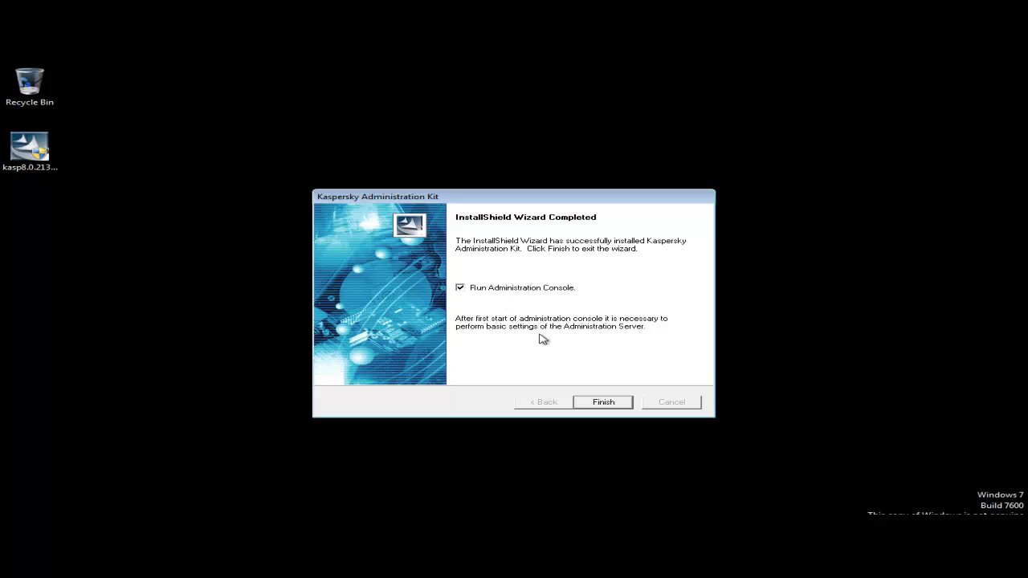
left_click(604, 406)
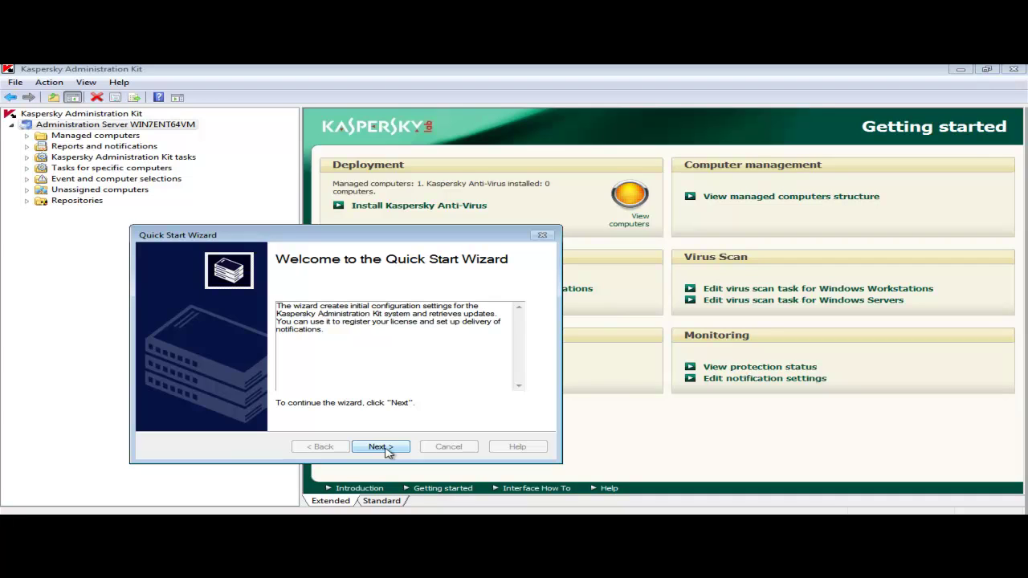
Load the Desktop key file 08004F7C.key on the Quick Start Wizard's License page
left_click(382, 448)
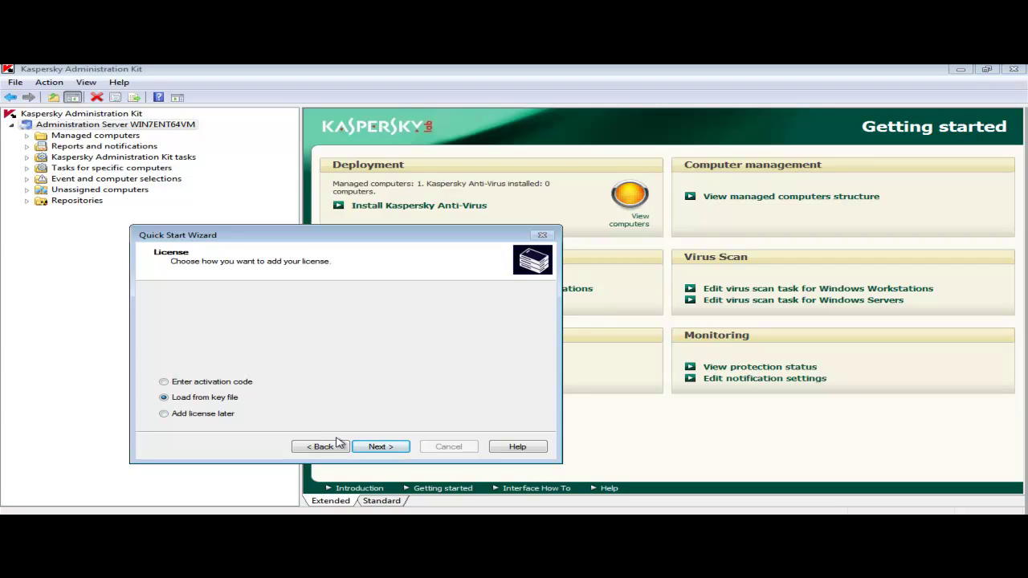
left_click(383, 448)
left_click(207, 295)
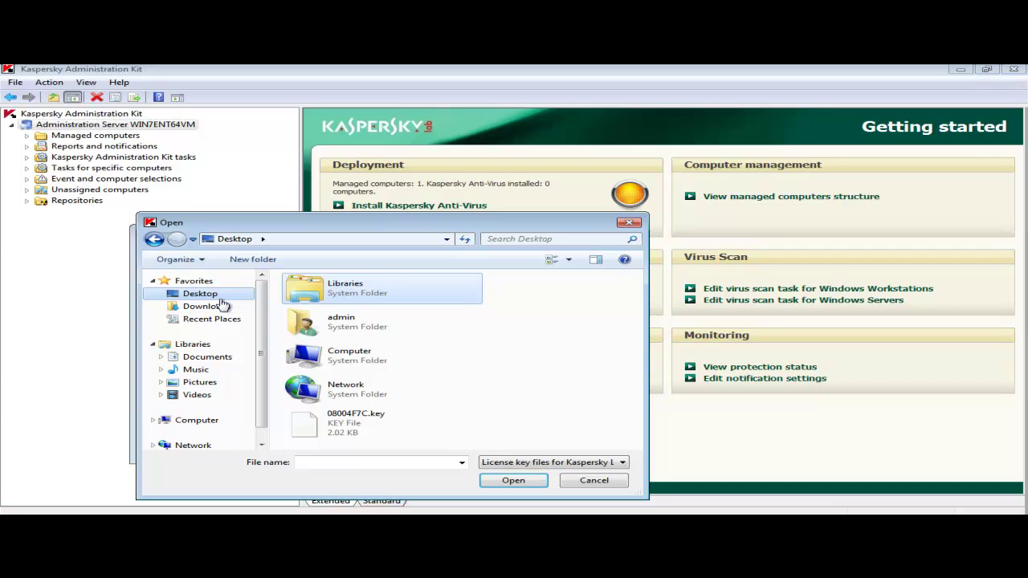
mouse_move(338, 426)
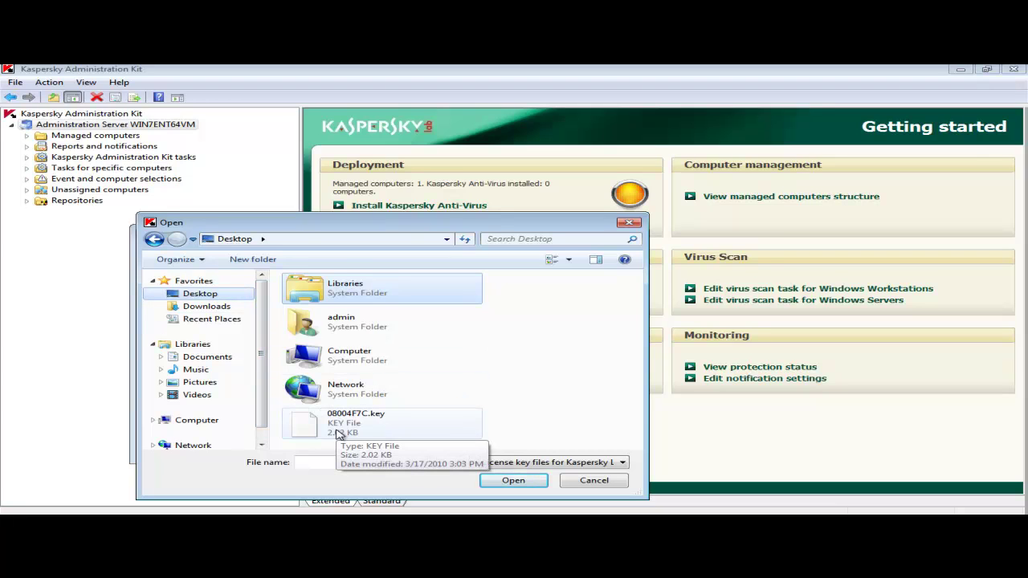
left_click(375, 426)
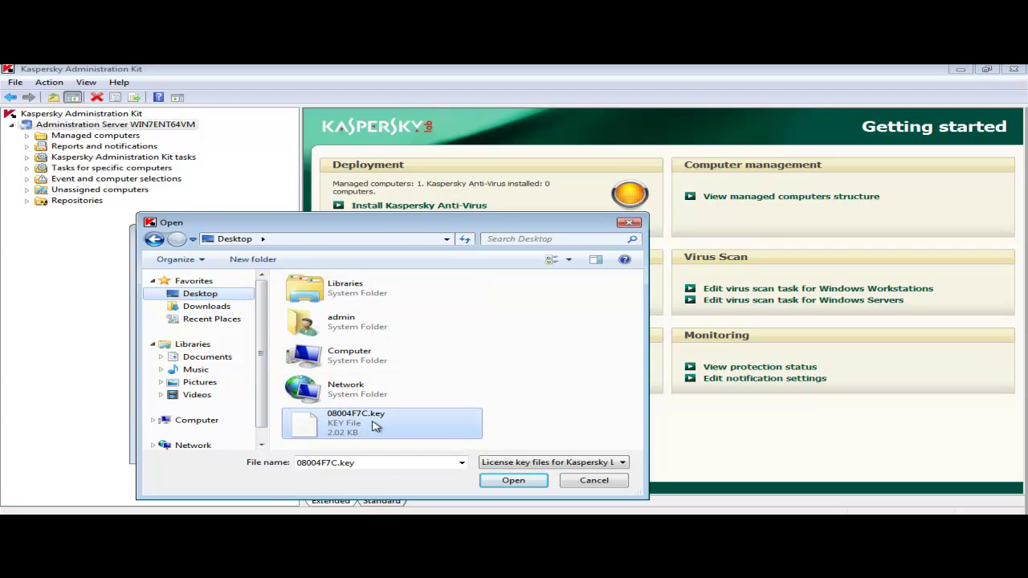
left_click(513, 480)
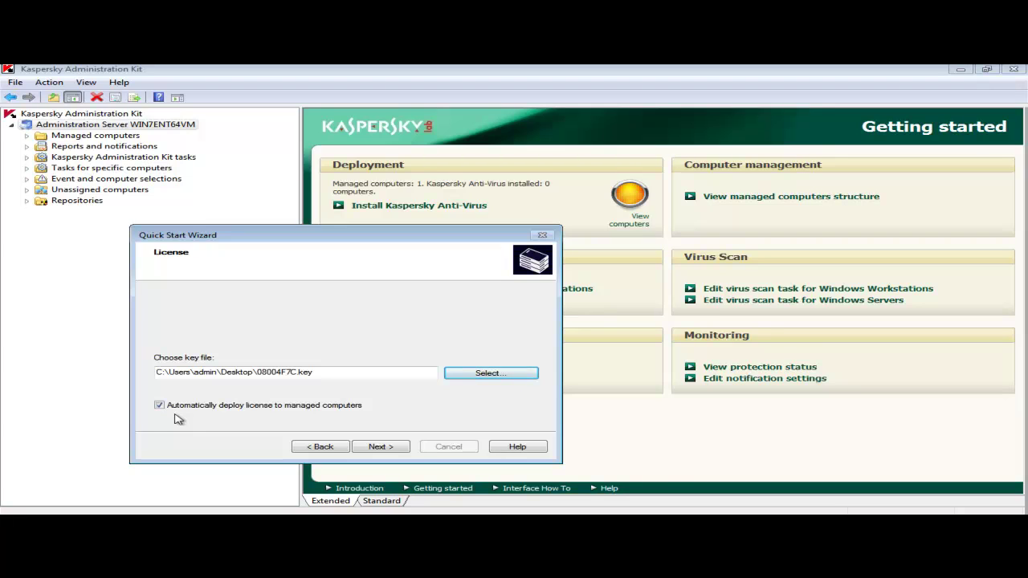
Advance past the License and Network Discovery pages to the Notifications page
left_click(397, 448)
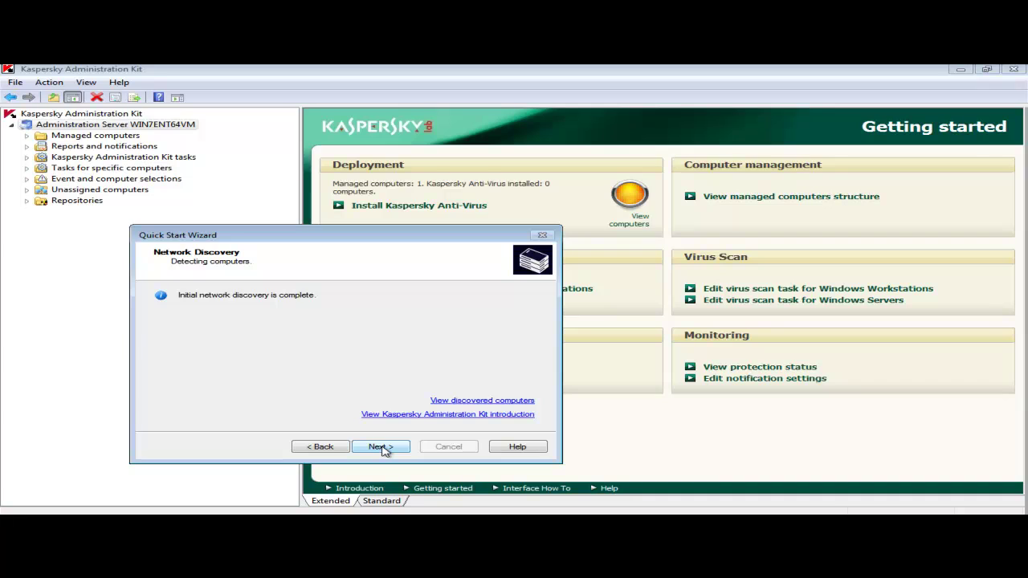
left_click(382, 448)
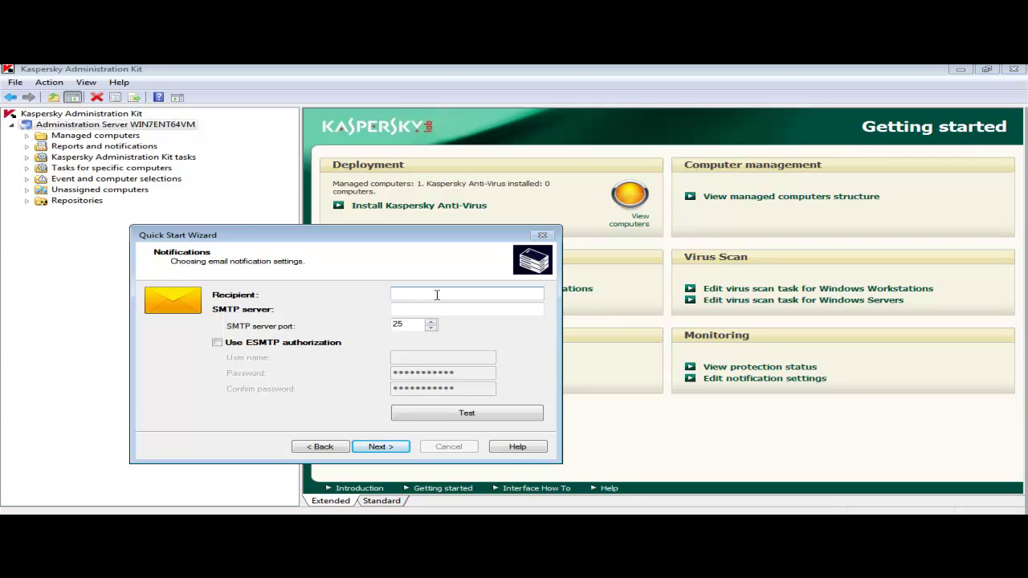
type("kavadmin@example.net")
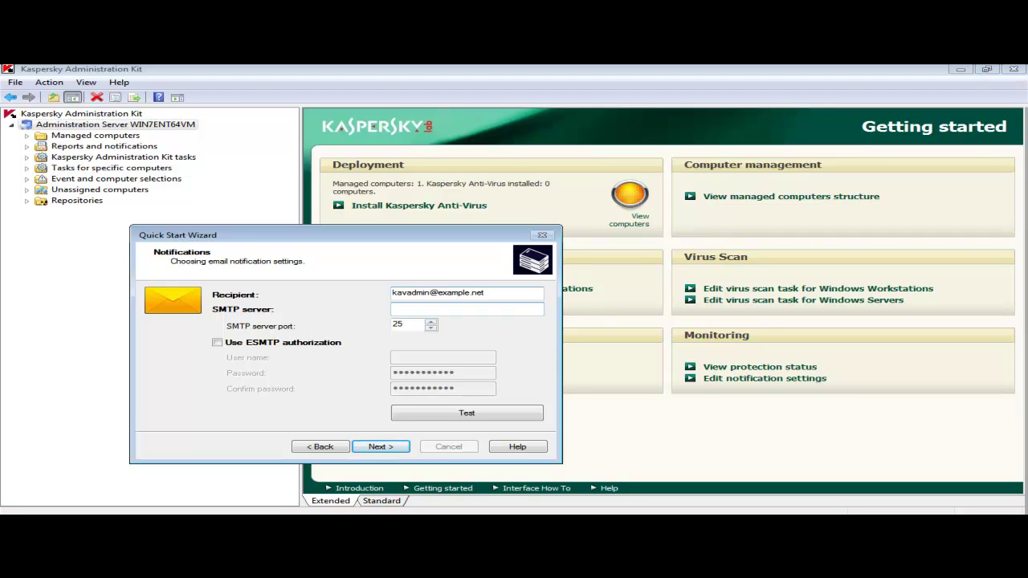
type("192.168.10.10")
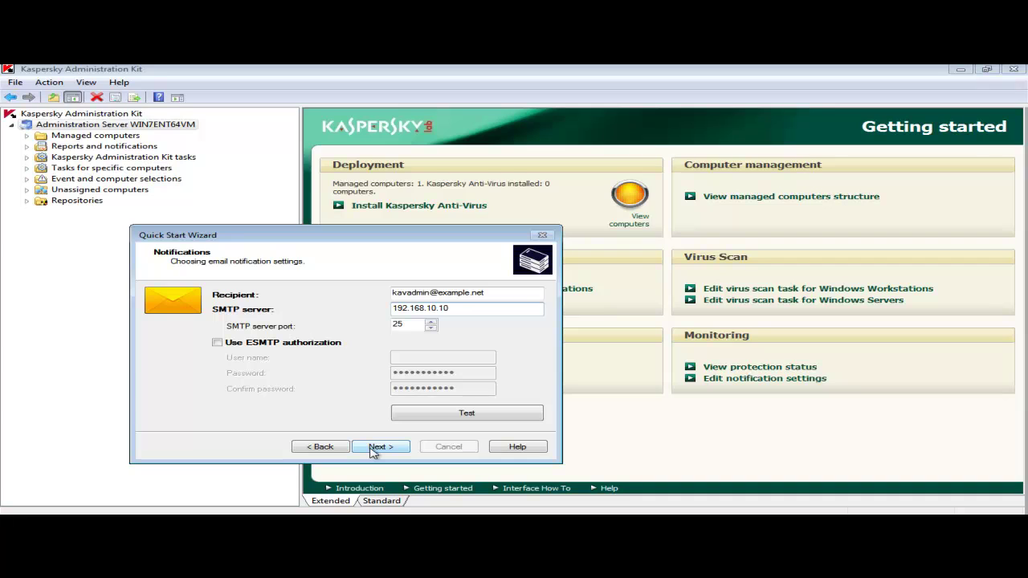
left_click(374, 450)
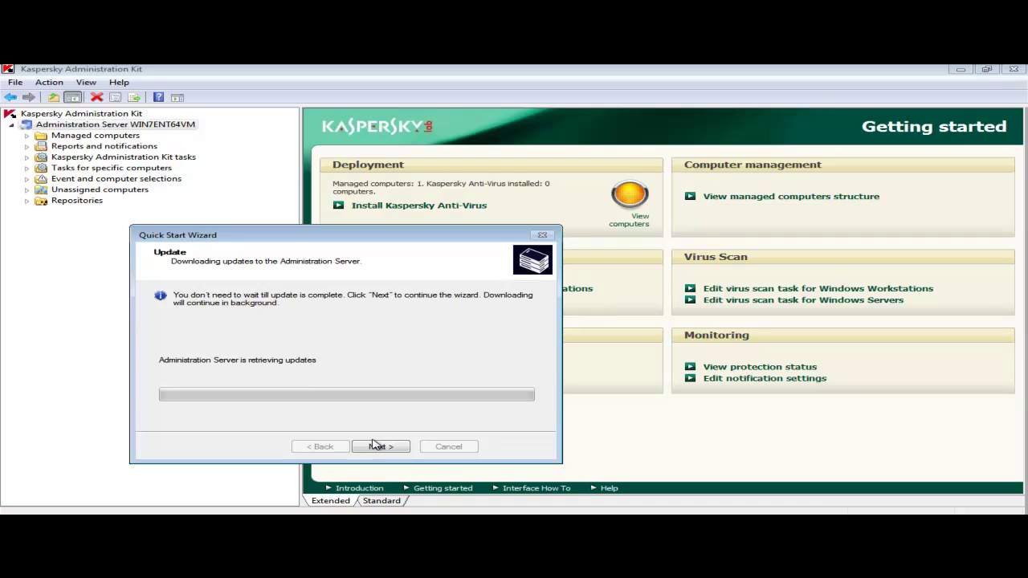
Move past the Update page, leaving updates downloading, to the 'Initial setup is complete' page
left_click(374, 446)
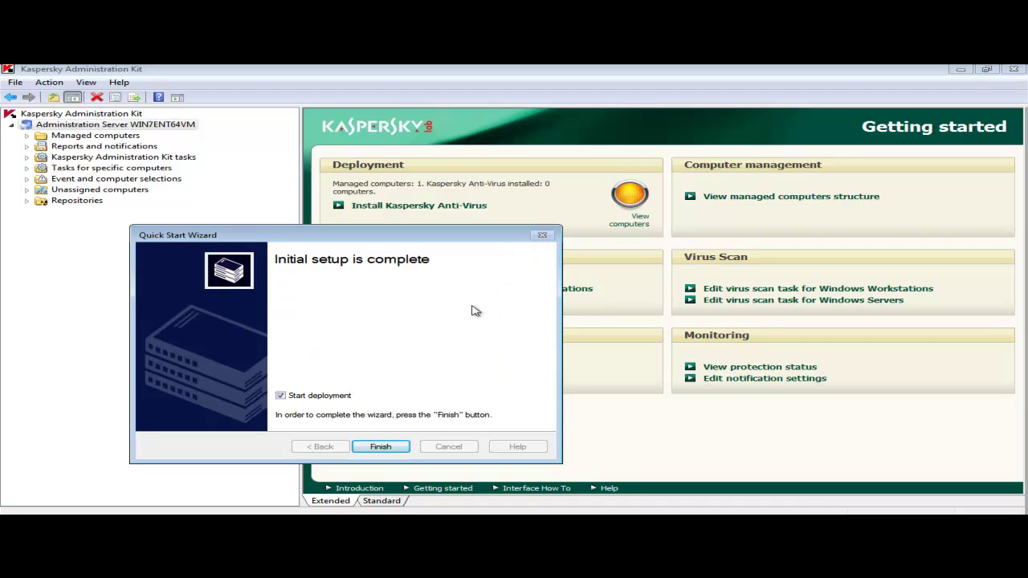